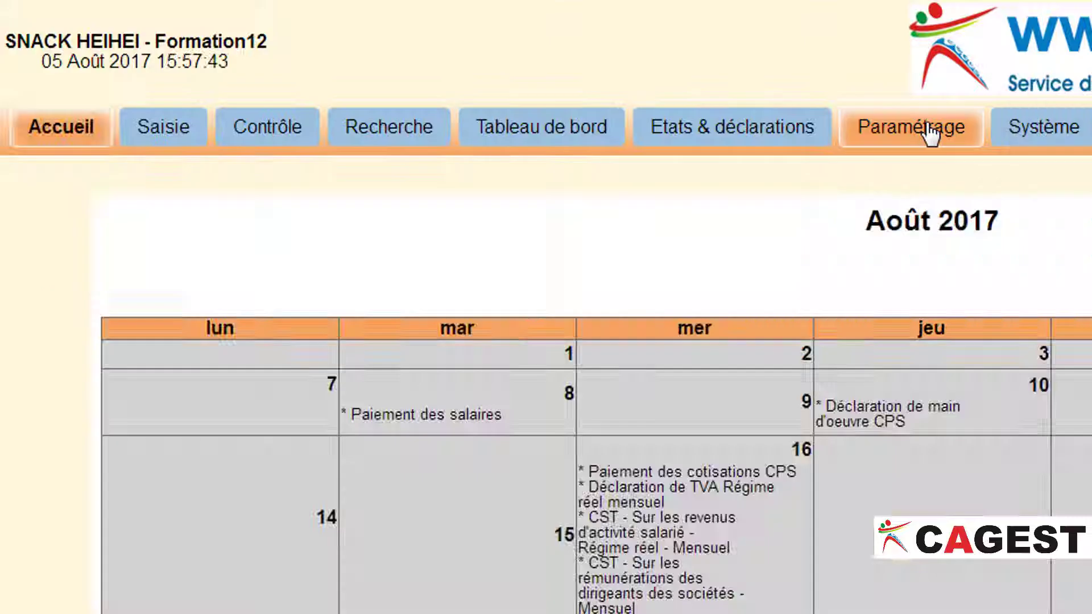
- Go to Paramétrage and open the 'Clients, Fourn. et autres' third-party setup page
{"action": "left_click", "coordinate": [927, 132]}
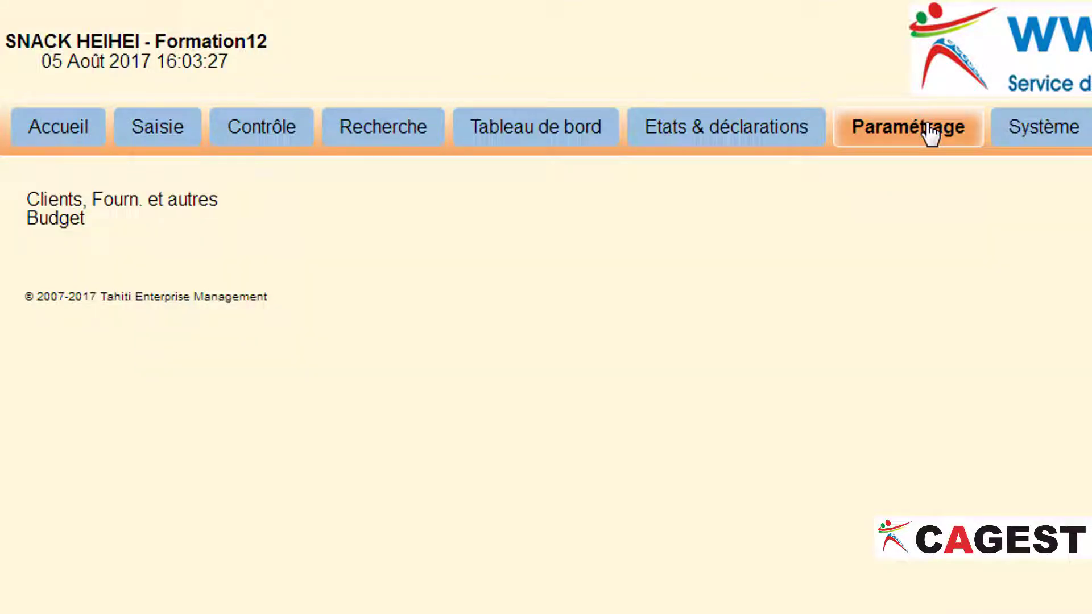
{"action": "left_click", "coordinate": [199, 206]}
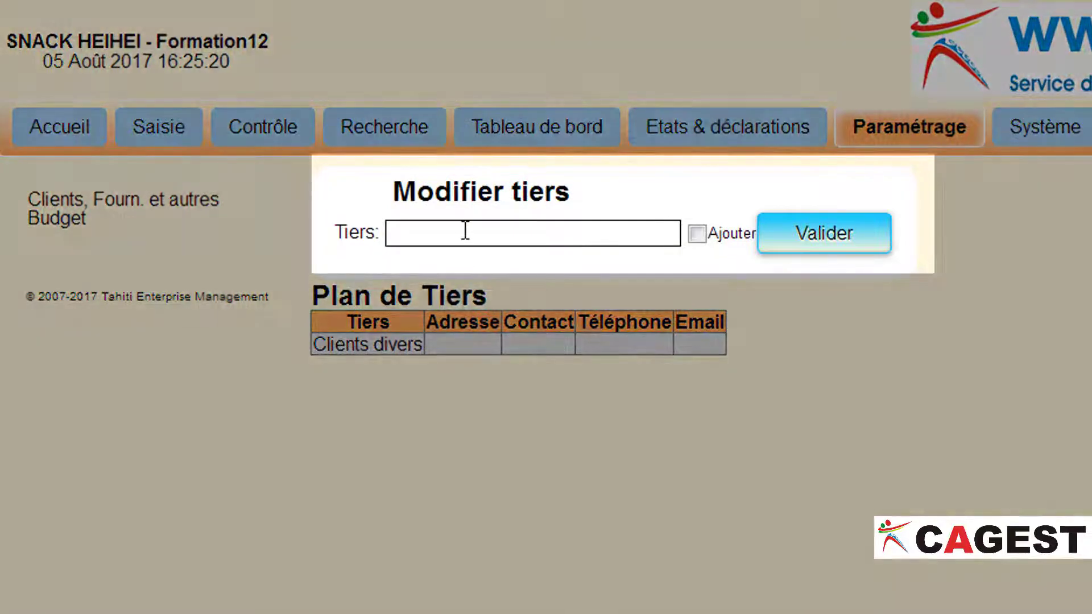
- Add a new third party named 'Fiata transit' and confirm its creation
{"action": "left_click", "coordinate": [466, 230]}
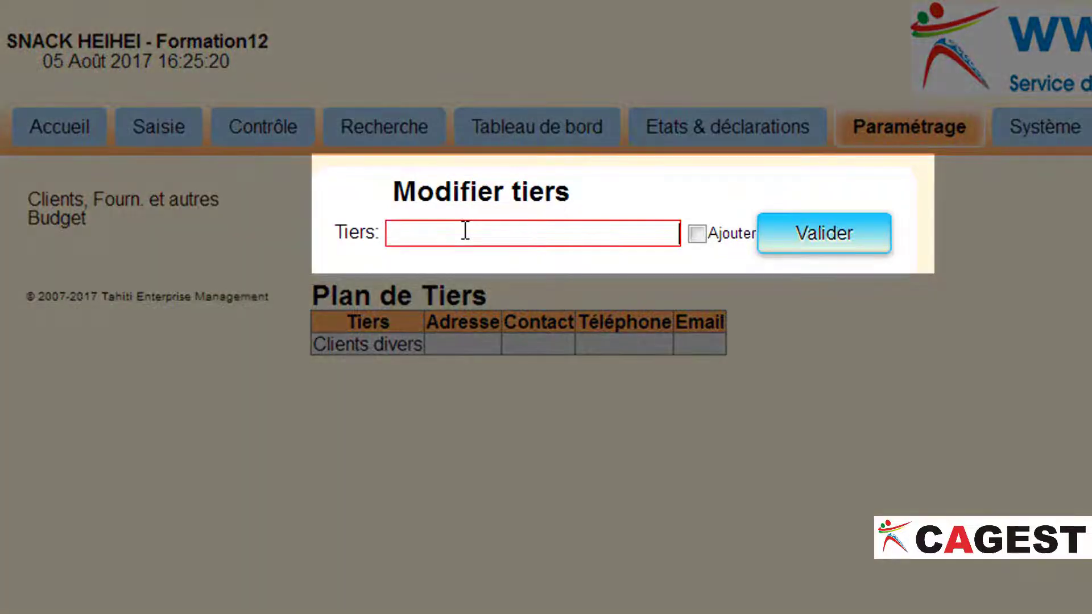
{"action": "type", "text": "Fiata transit"}
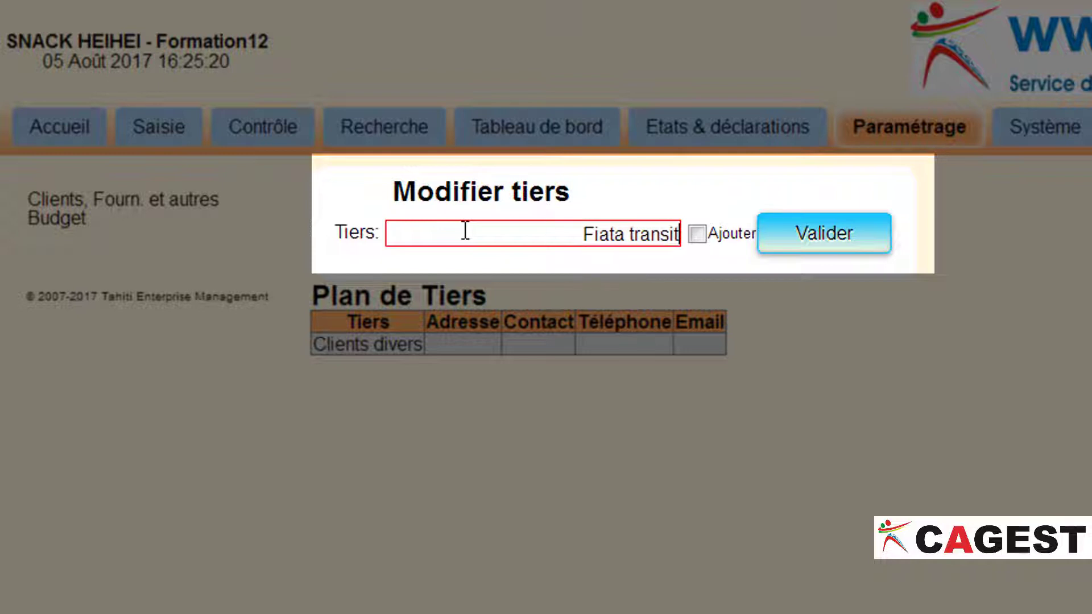
{"action": "left_click", "coordinate": [710, 233]}
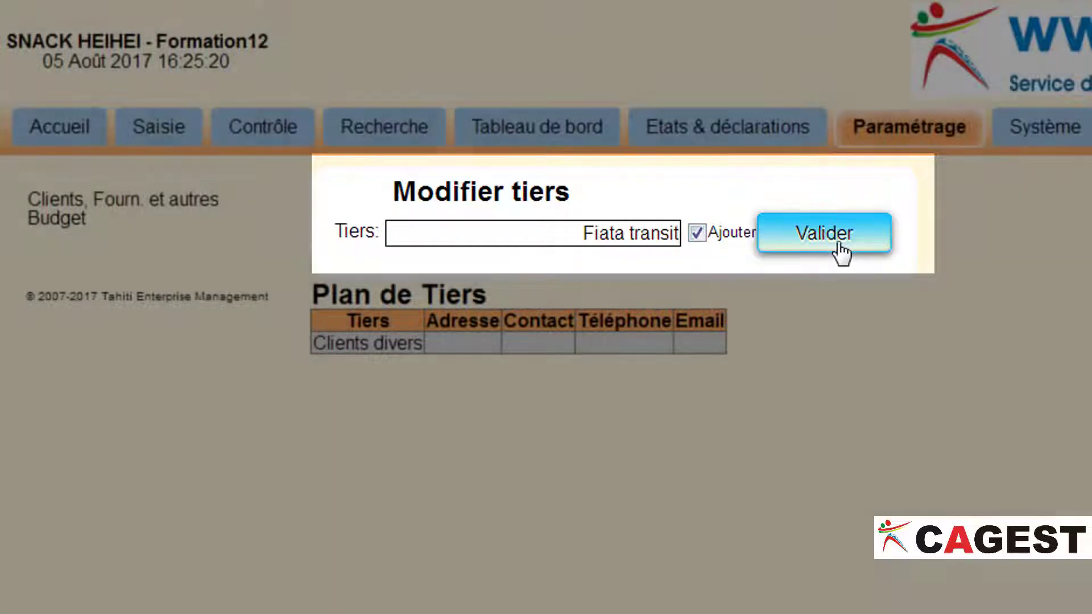
{"action": "left_click", "coordinate": [839, 254]}
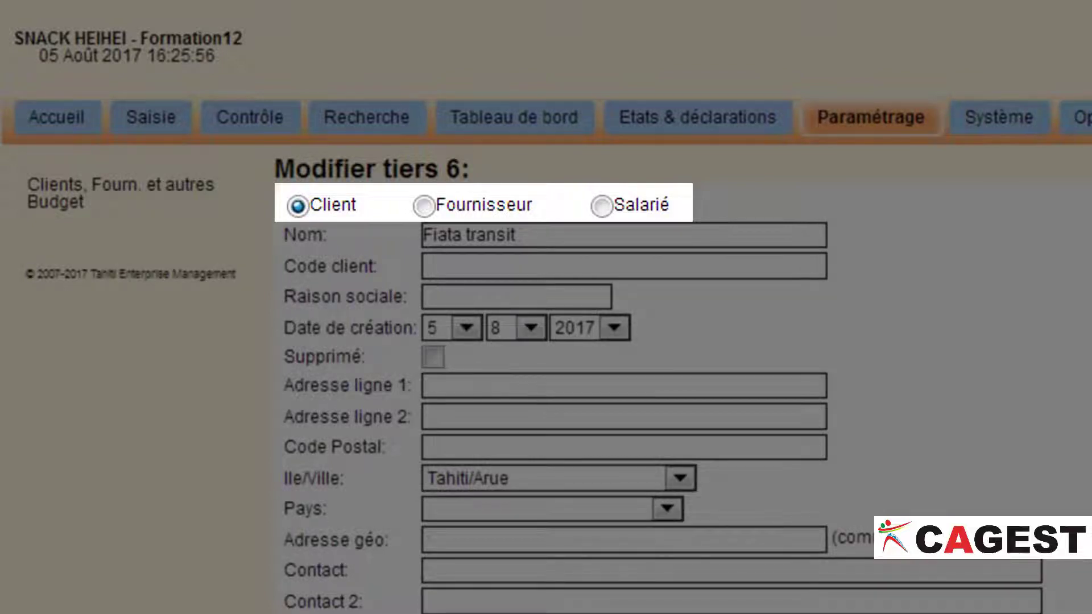
- Set Fiata transit's type to Fournisseur instead of Client
{"action": "left_click", "coordinate": [426, 209]}
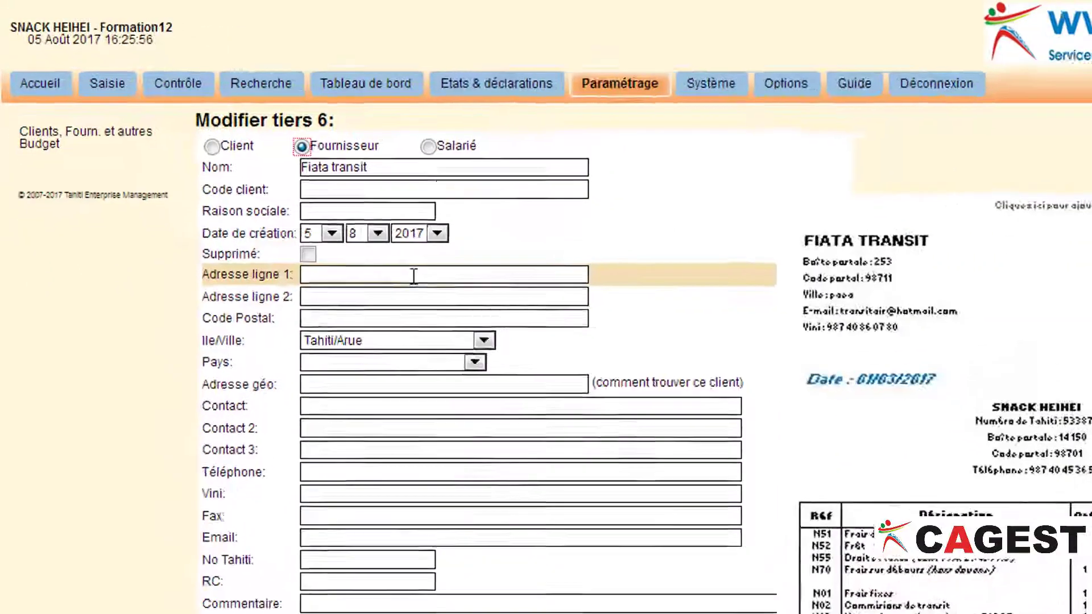
{"action": "left_click", "coordinate": [569, 378]}
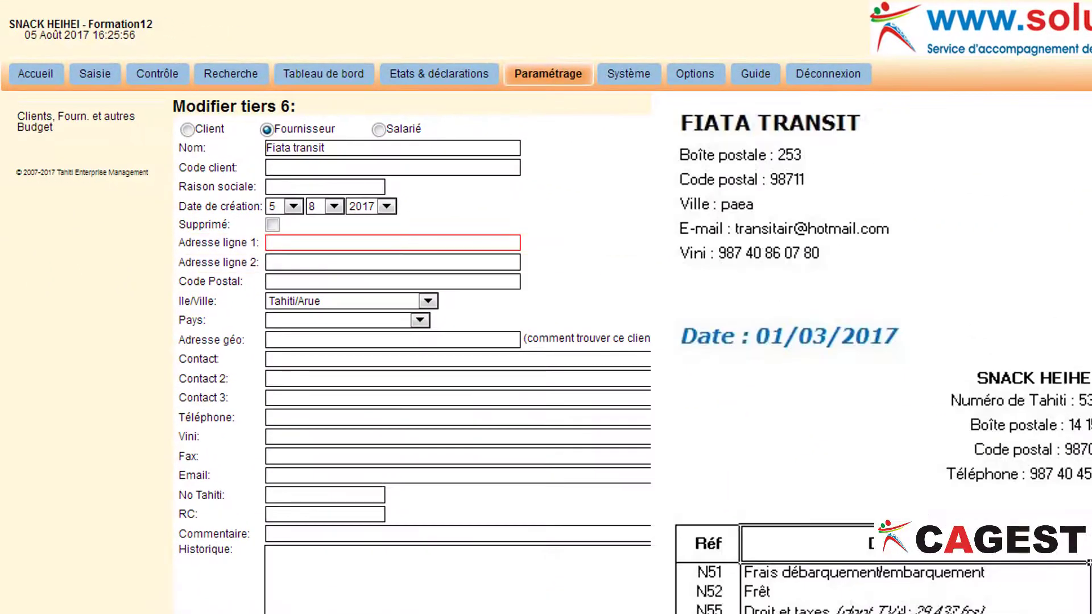
{"action": "type", "text": "BP"}
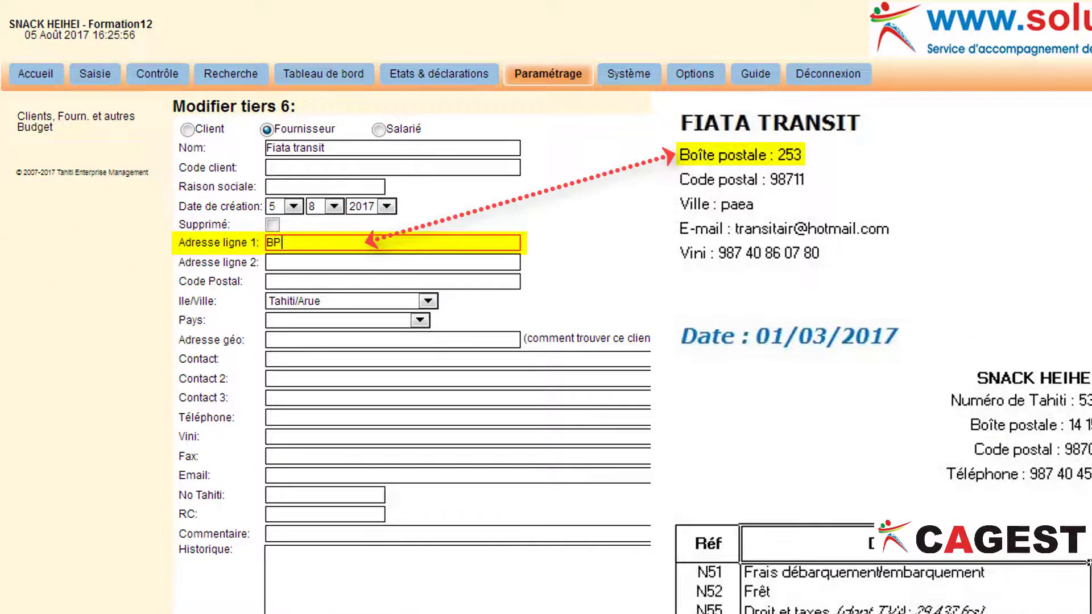
{"action": "type", "text": "253"}
{"action": "key", "text": "Tab"}
{"action": "key", "text": "Tab"}
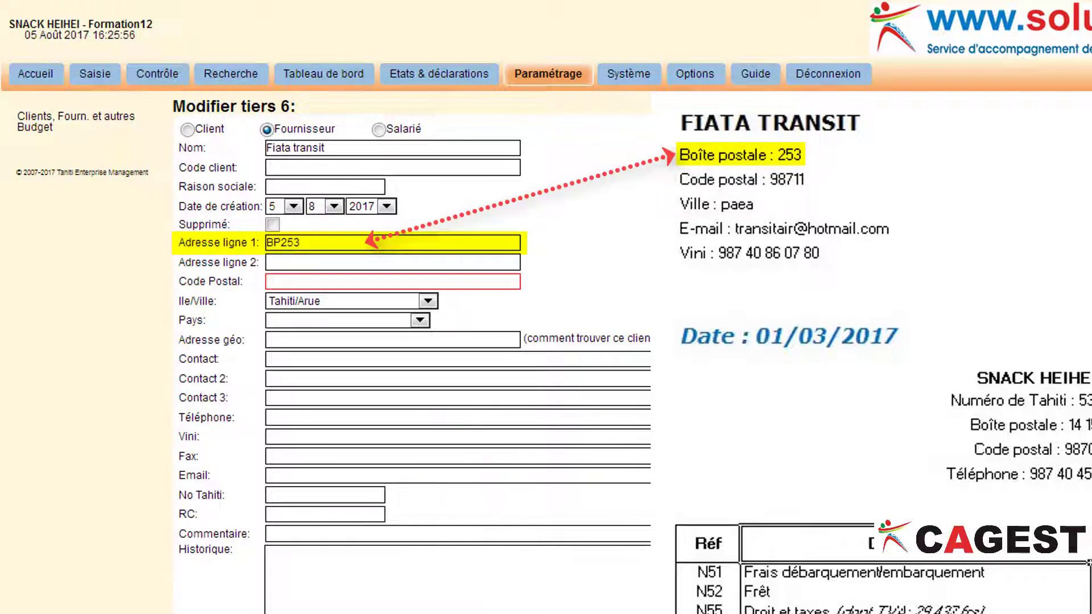
{"action": "type", "text": "987"}
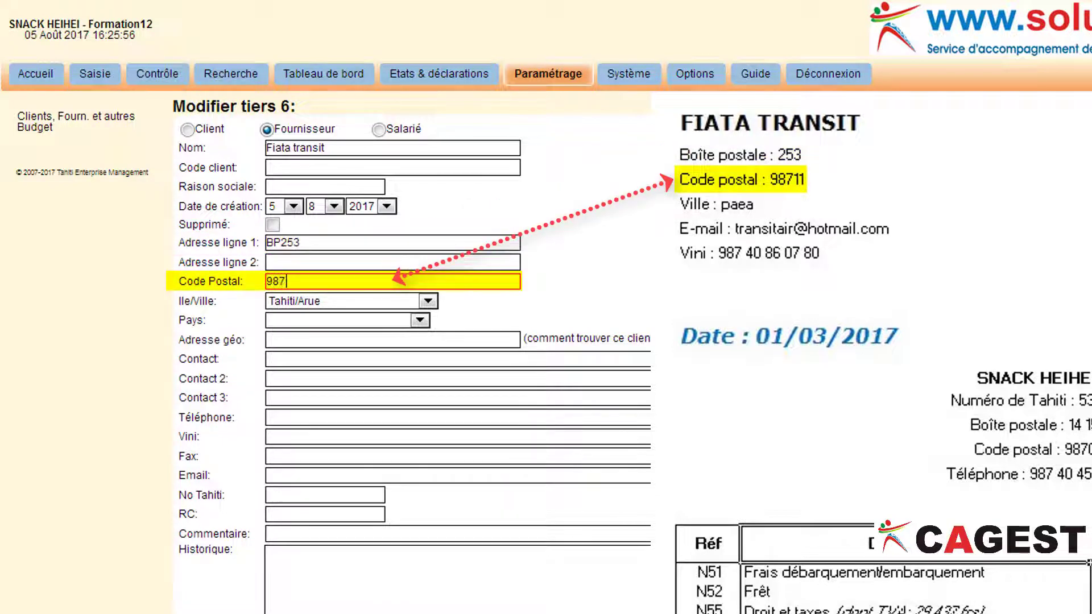
{"action": "type", "text": "11"}
{"action": "left_click", "coordinate": [428, 300]}
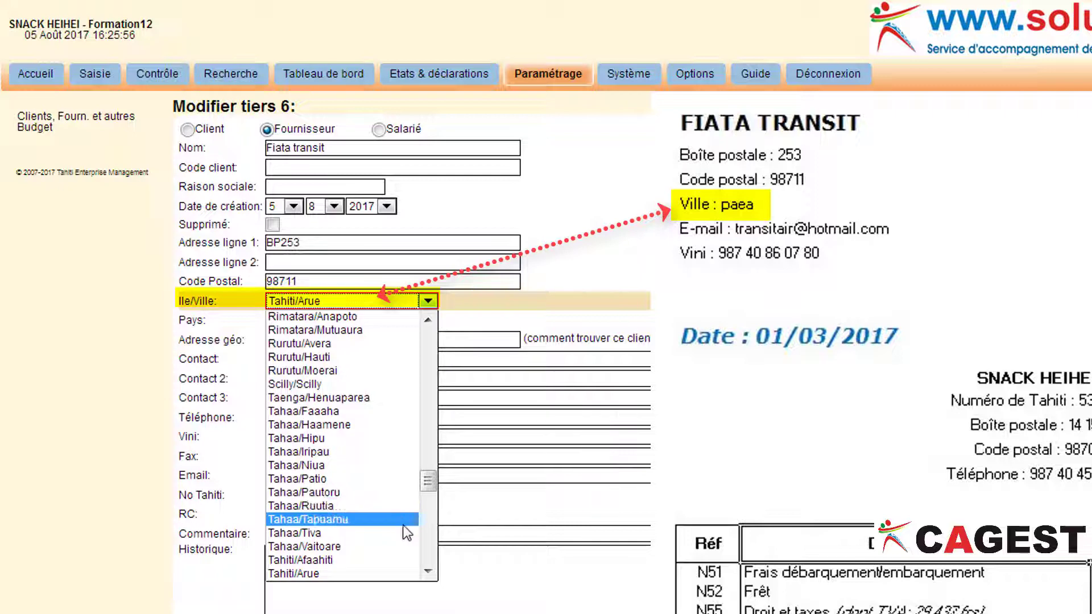
{"action": "scroll", "coordinate": [432, 575], "scroll_direction": "down", "scroll_amount": 2}
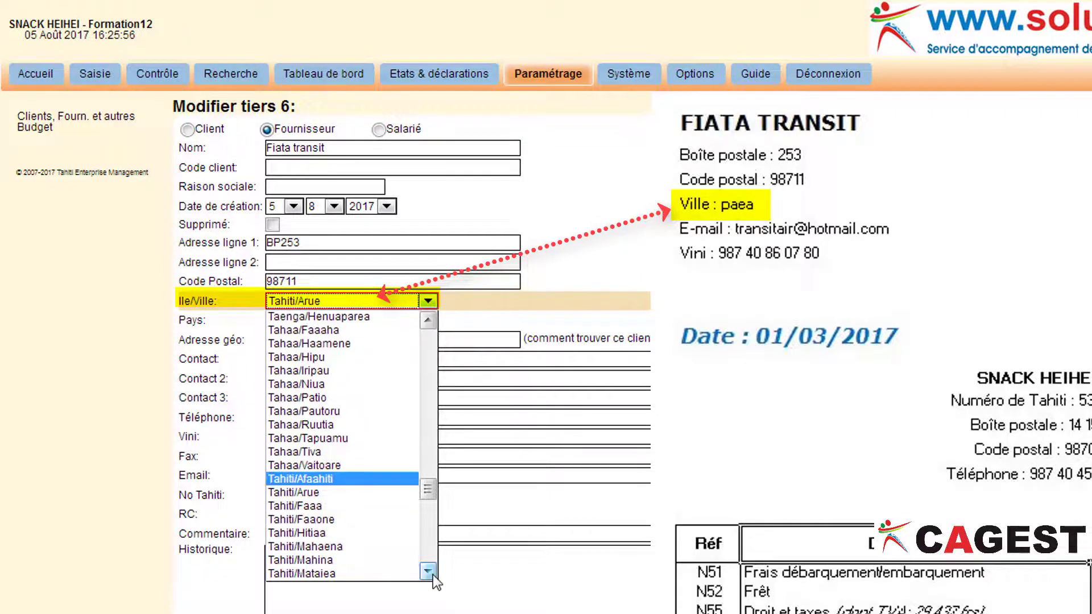
{"action": "scroll", "coordinate": [432, 575], "scroll_direction": "down", "scroll_amount": 3}
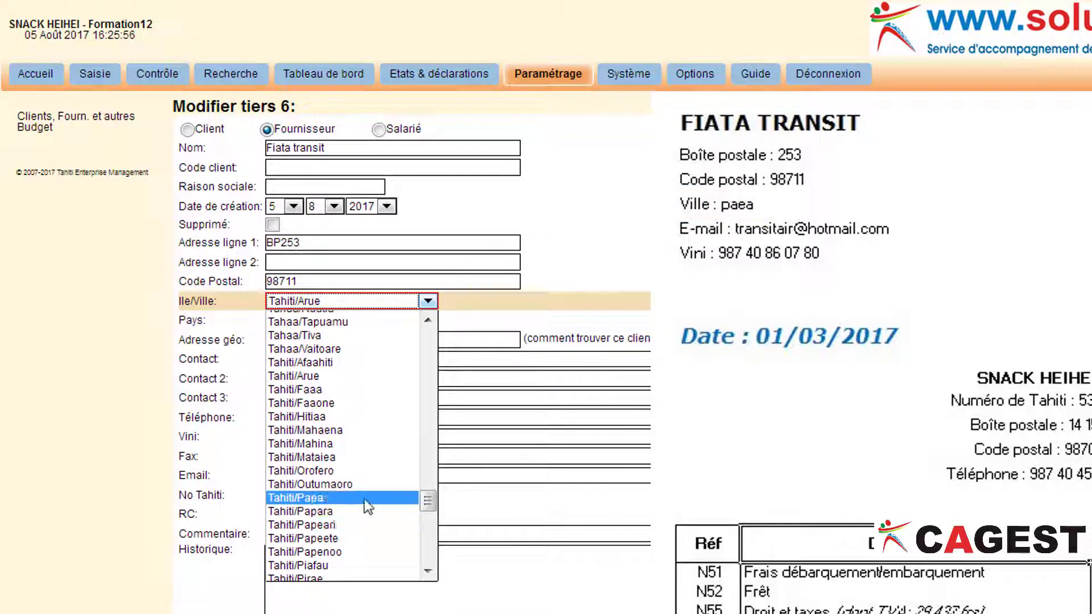
{"action": "left_click", "coordinate": [364, 500]}
{"action": "key", "text": "Tab"}
{"action": "scroll", "coordinate": [364, 499], "scroll_direction": "down", "scroll_amount": 1}
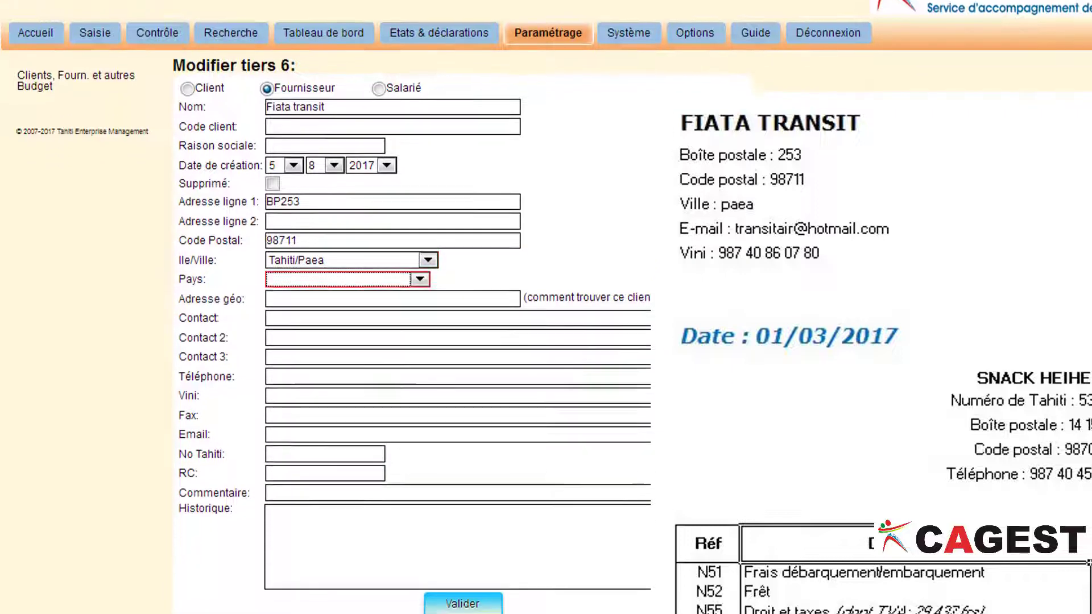
- Fill in the Email field with the supplier's e-mail address, correcting a typo
{"action": "key", "text": "Tab"}
{"action": "key", "text": "Tab"}
{"action": "key", "text": "Tab"}
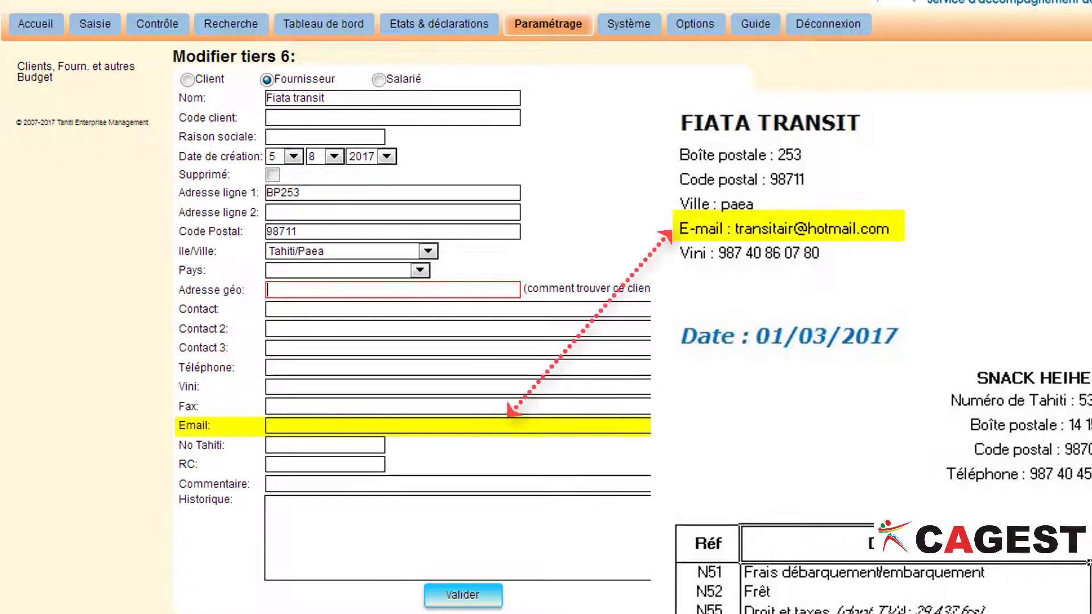
{"action": "key", "text": "Tab"}
{"action": "key", "text": "Tab"}
{"action": "key", "text": "Tab"}
{"action": "key", "text": "Tab"}
{"action": "key", "text": "Tab"}
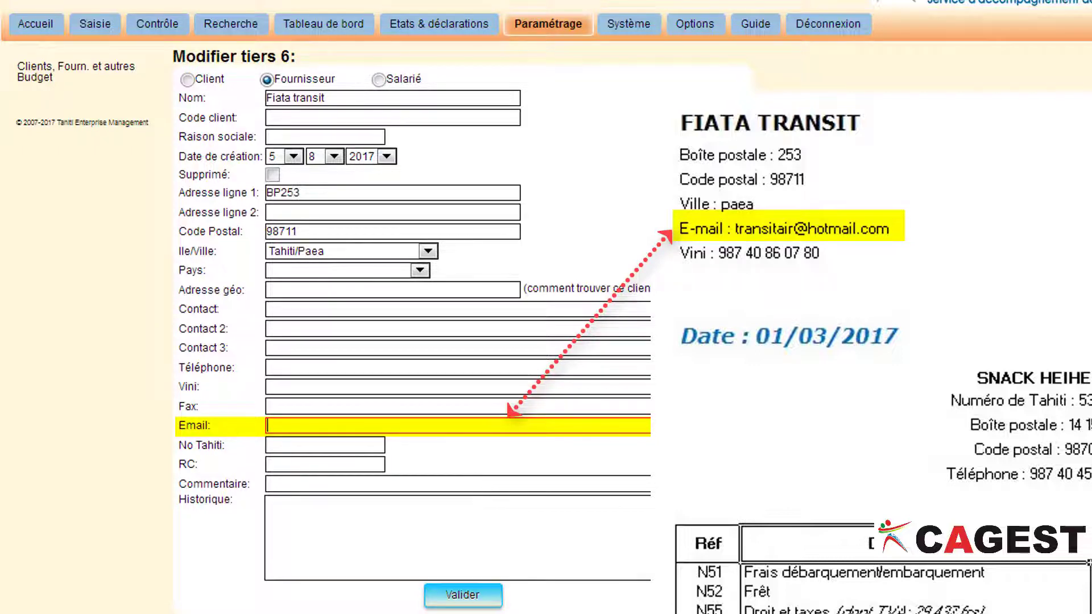
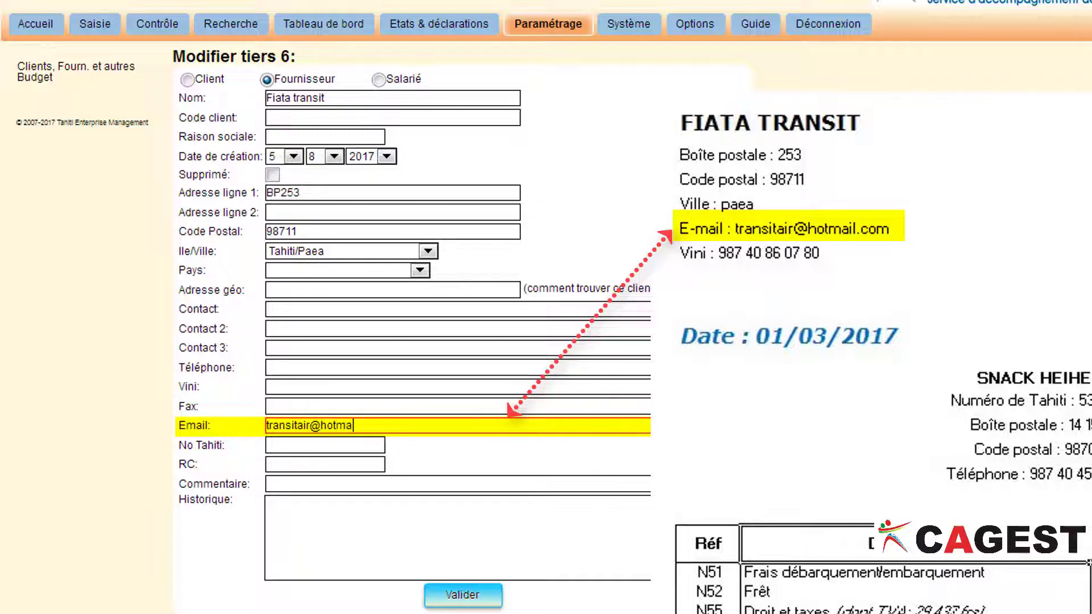
- Enter the supplier's phone number as Contact and save the Fiata transit record
{"action": "left_click", "coordinate": [275, 308]}
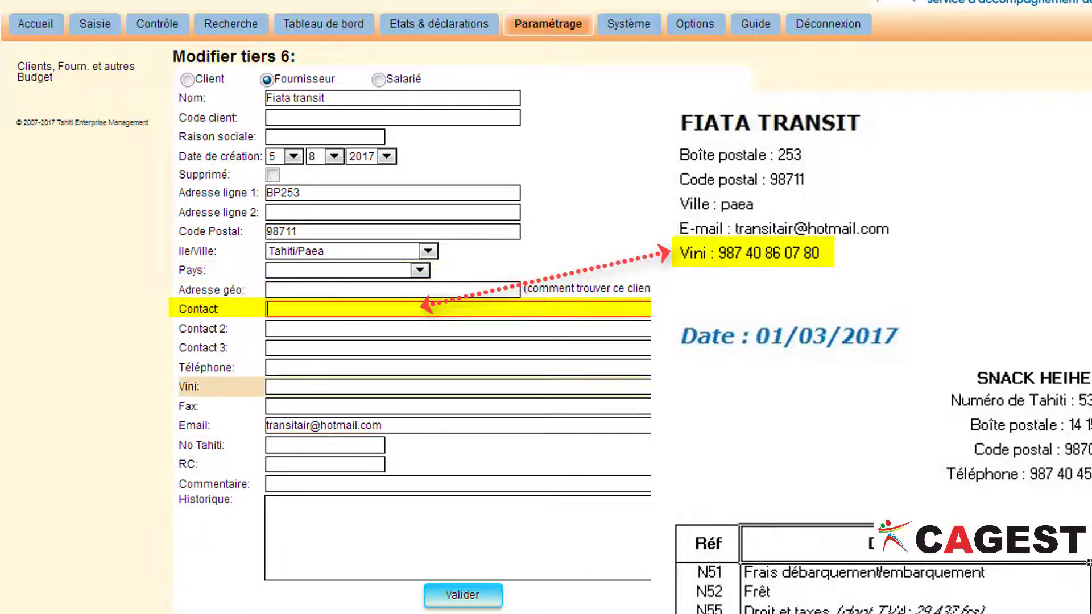
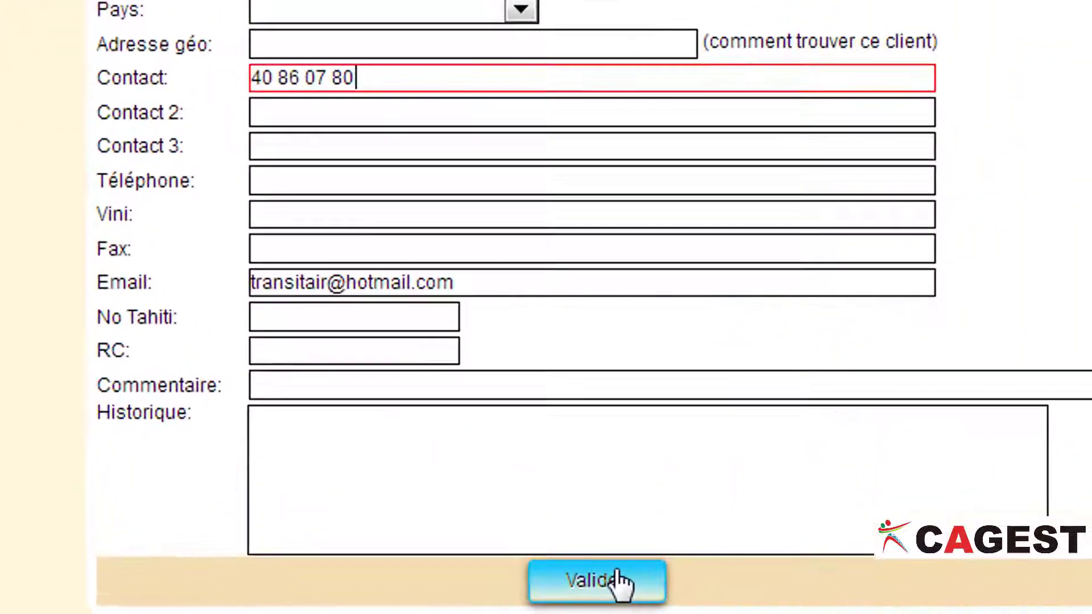
{"action": "left_click", "coordinate": [628, 582]}
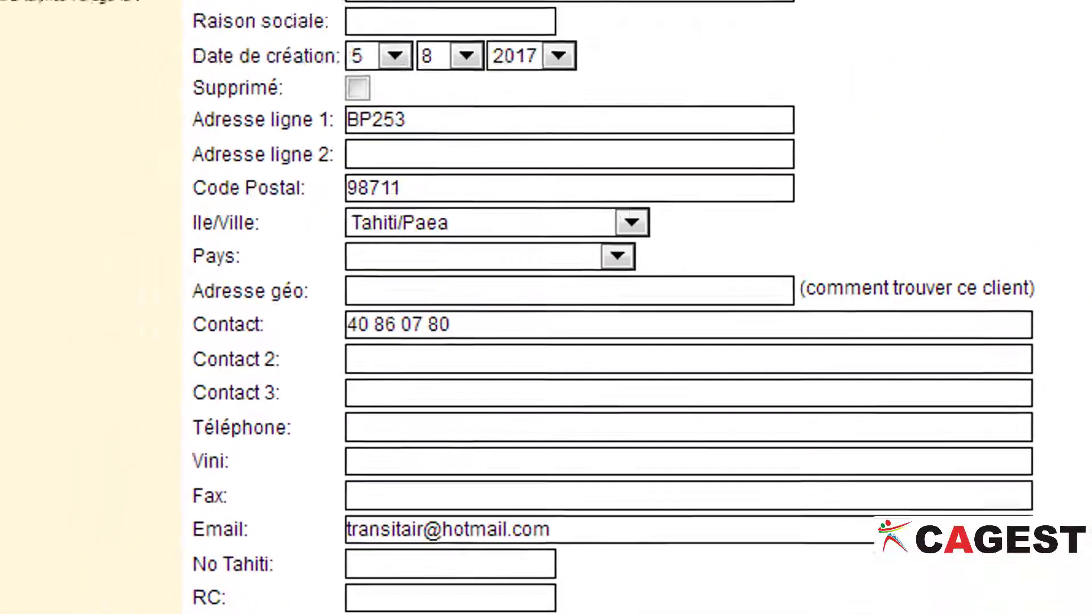